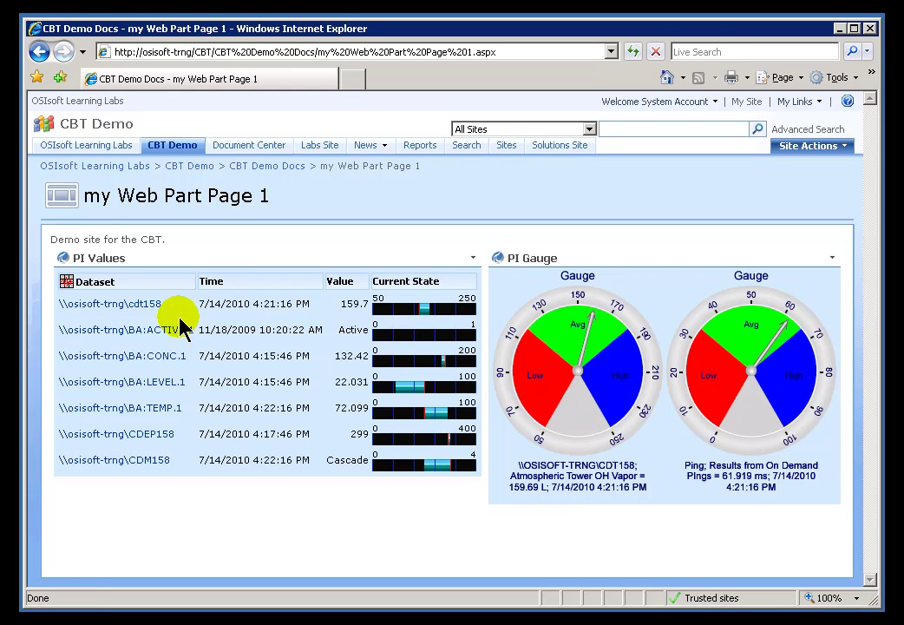
- Put the my Web Part Page 1 page into edit mode
left_click(818, 156)
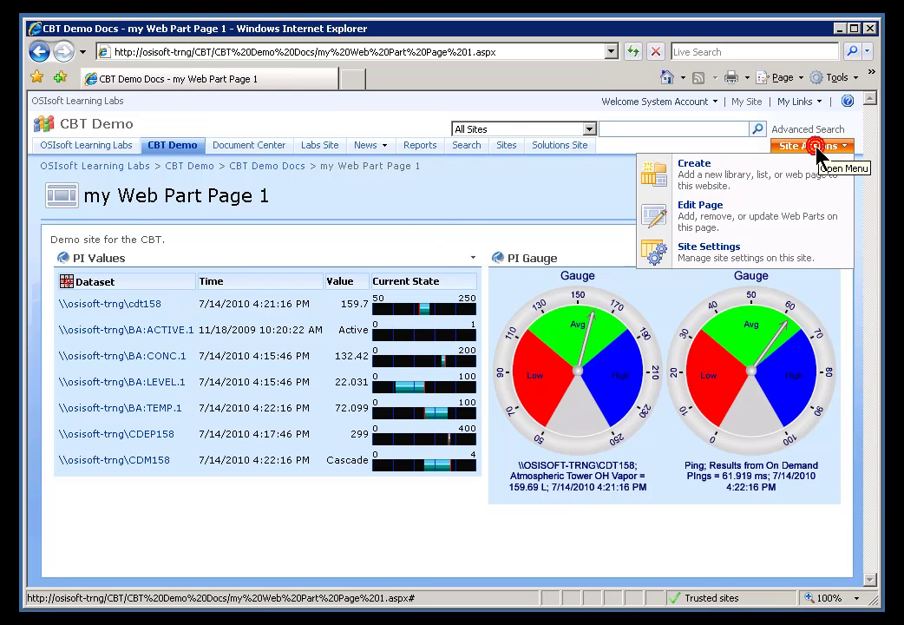
left_click(686, 217)
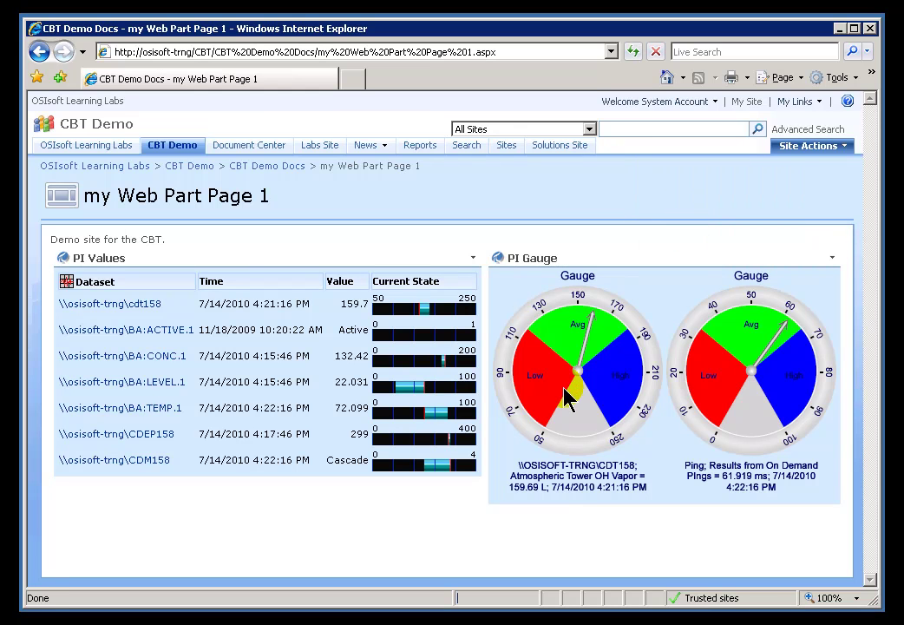
left_click(610, 395)
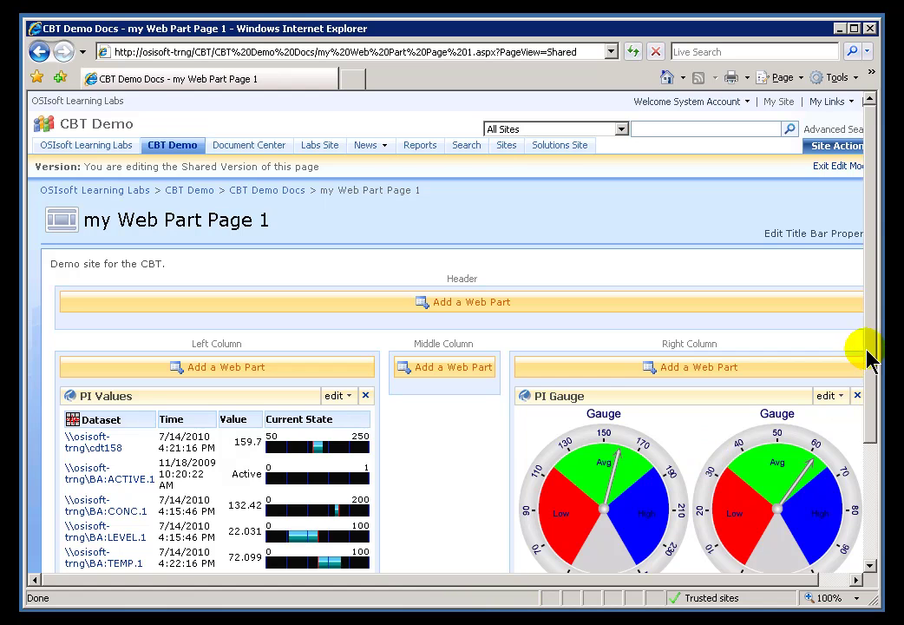
- Add a PI TimeSeries web part to the Left Column zone and move it below the PI Values web part
left_click_drag(868, 356, 852, 535)
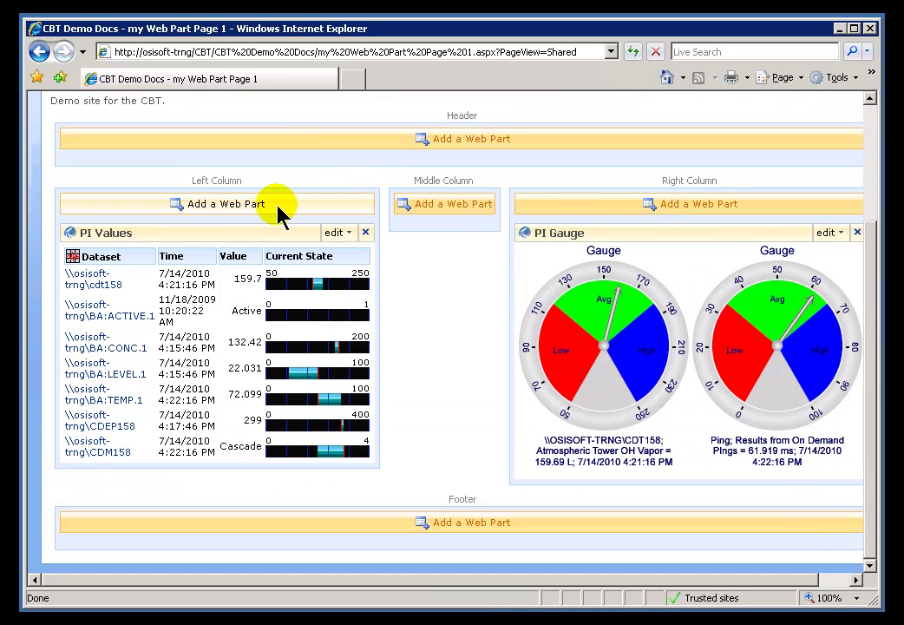
left_click(217, 203)
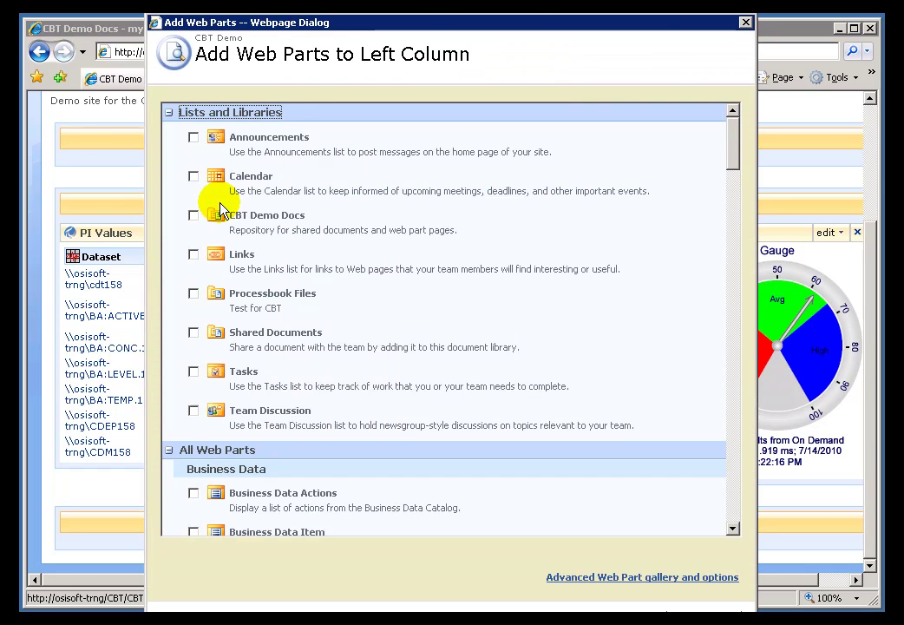
left_click_drag(732, 175, 724, 501)
left_click(737, 393)
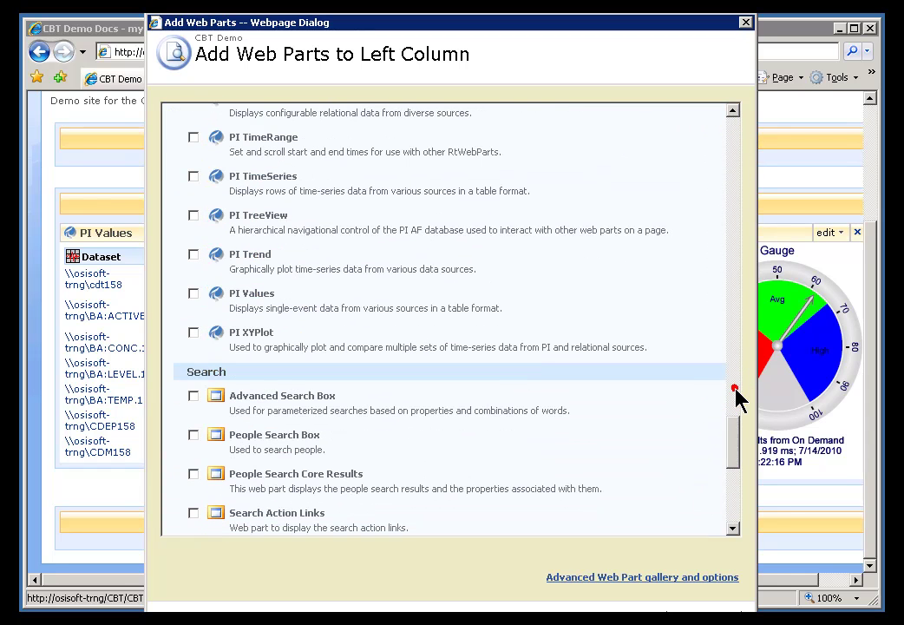
left_click(194, 176)
left_click(665, 600)
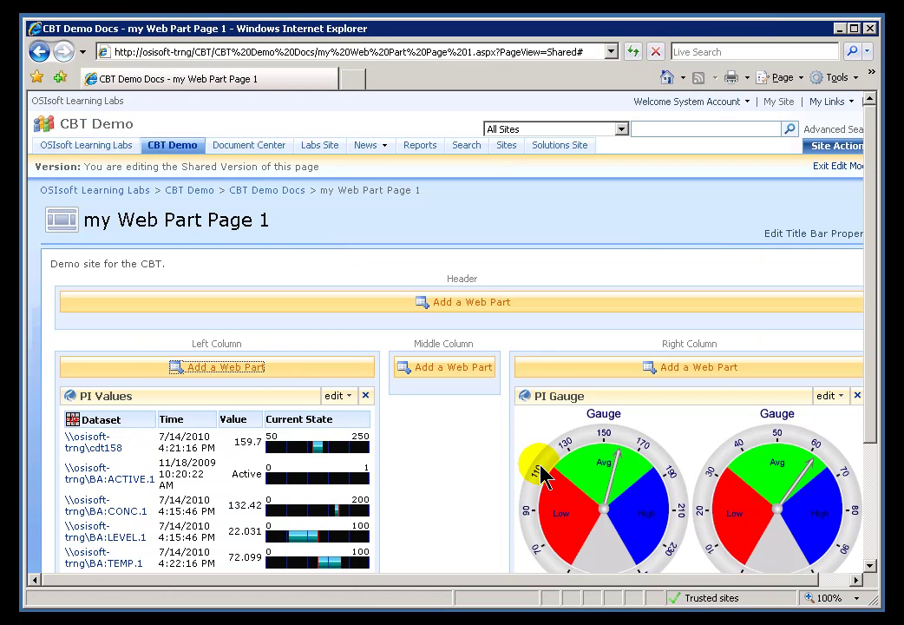
mouse_move(540, 474)
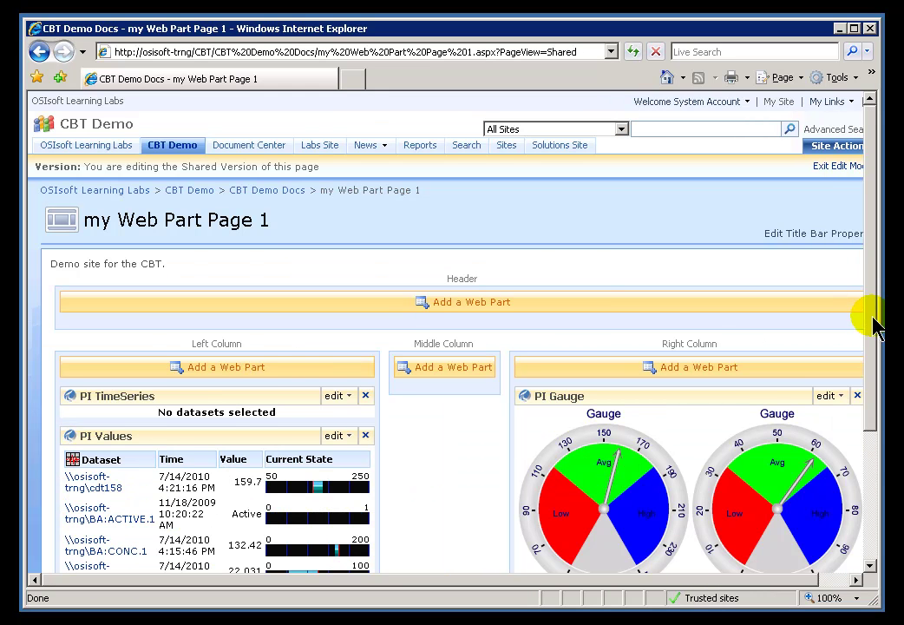
left_click_drag(874, 324, 874, 424)
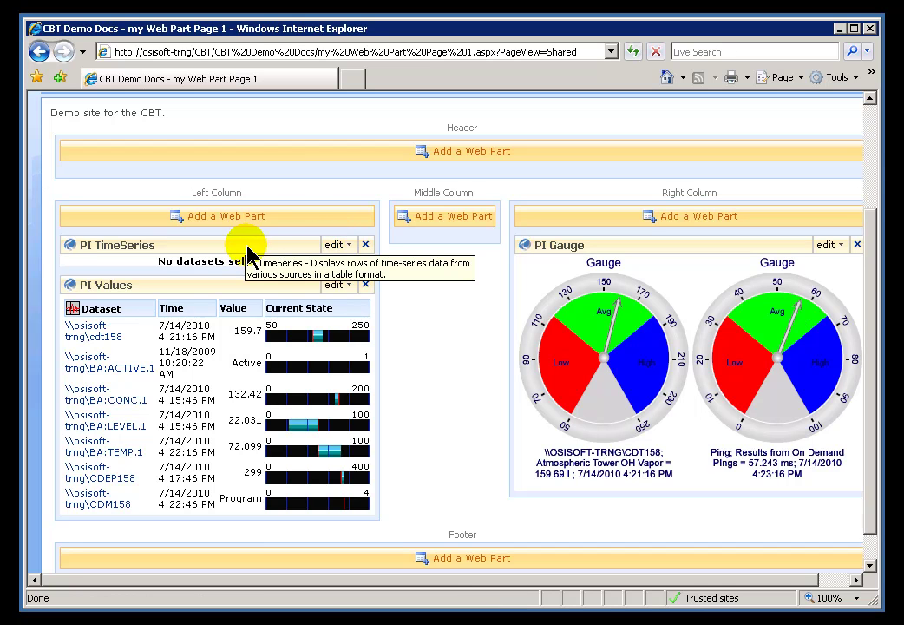
left_click_drag(241, 244, 224, 488)
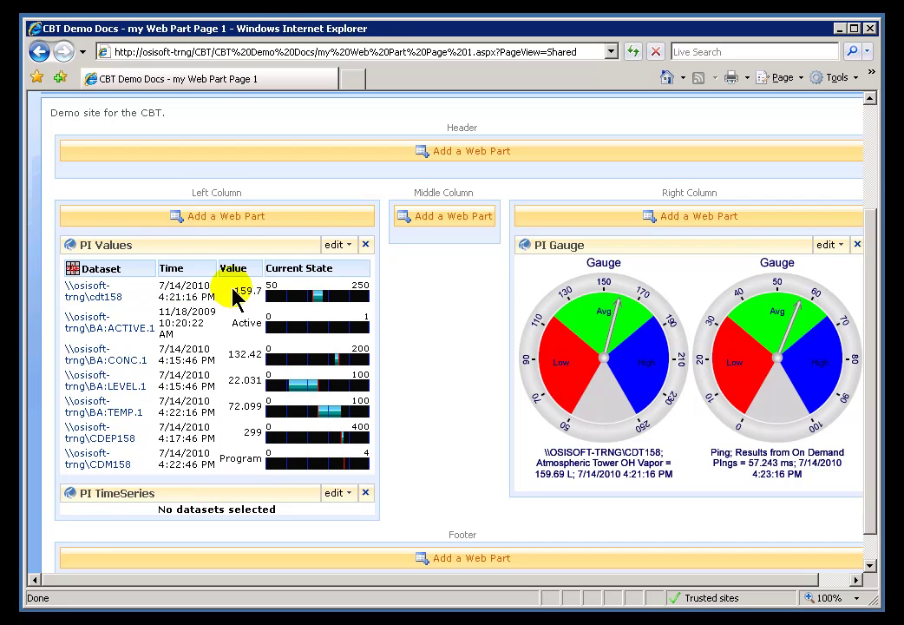
- Modify the shared PI TimeSeries web part to use the sinusoid tag with a Start Time of *-2d
left_click(338, 492)
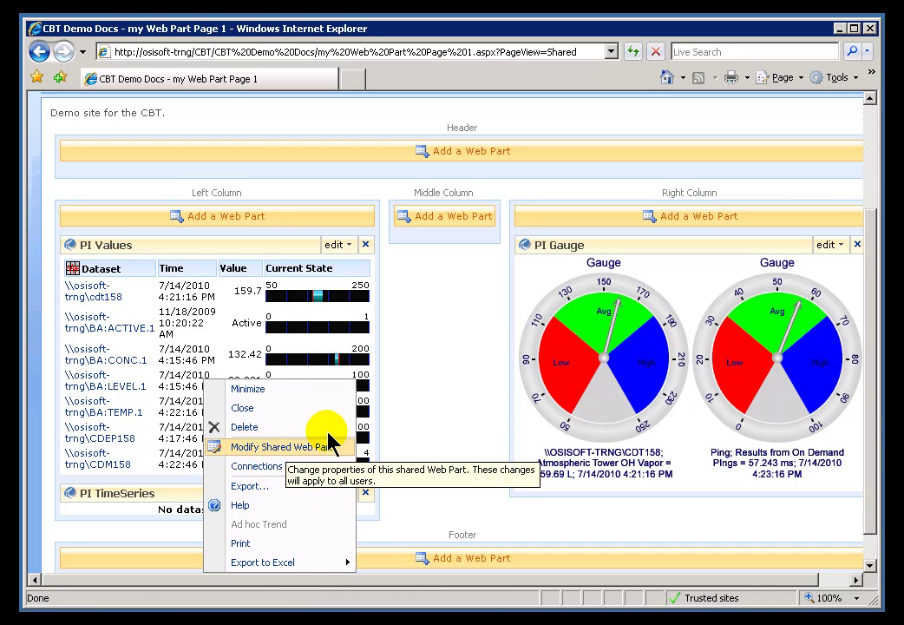
left_click(329, 444)
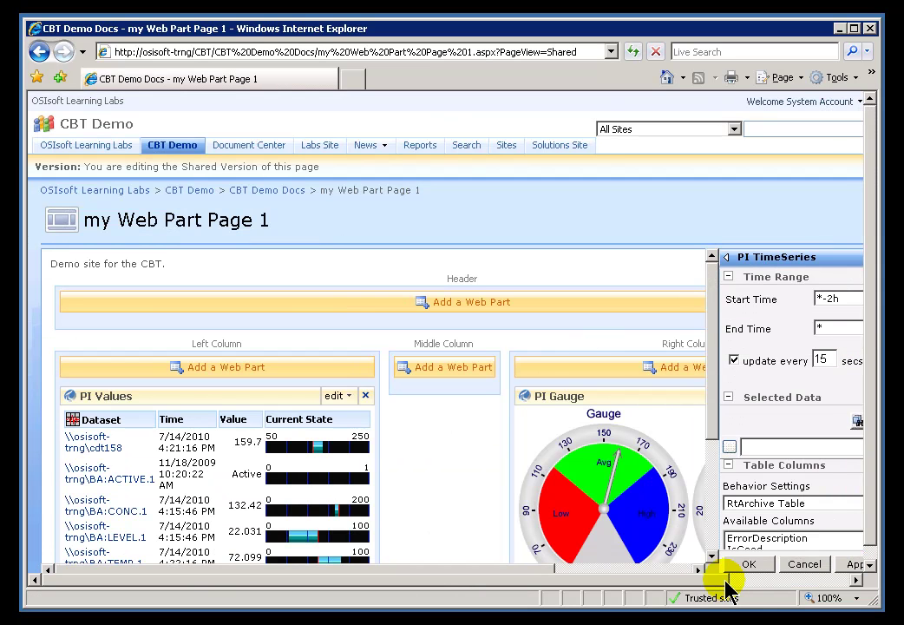
left_click(849, 579)
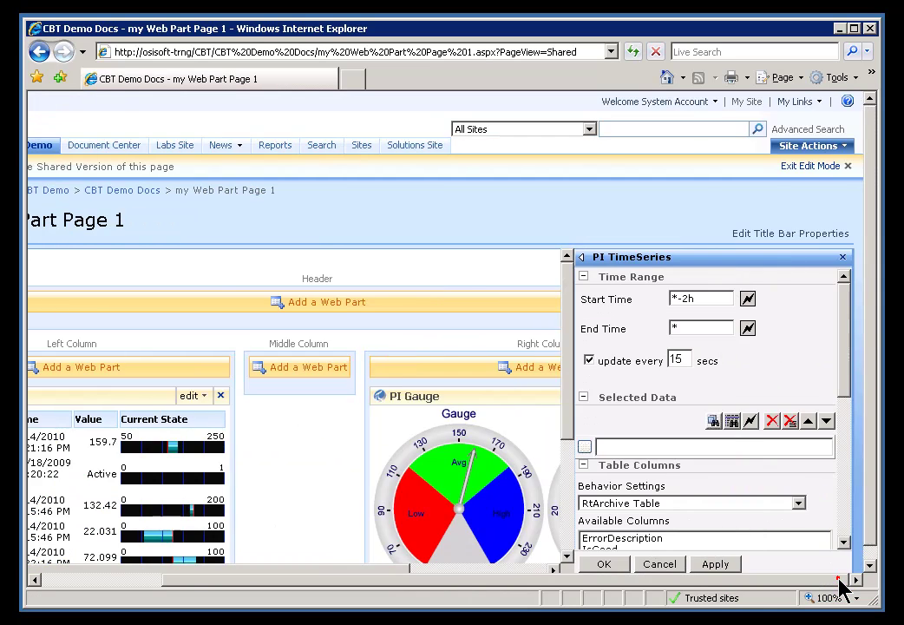
left_click(668, 447)
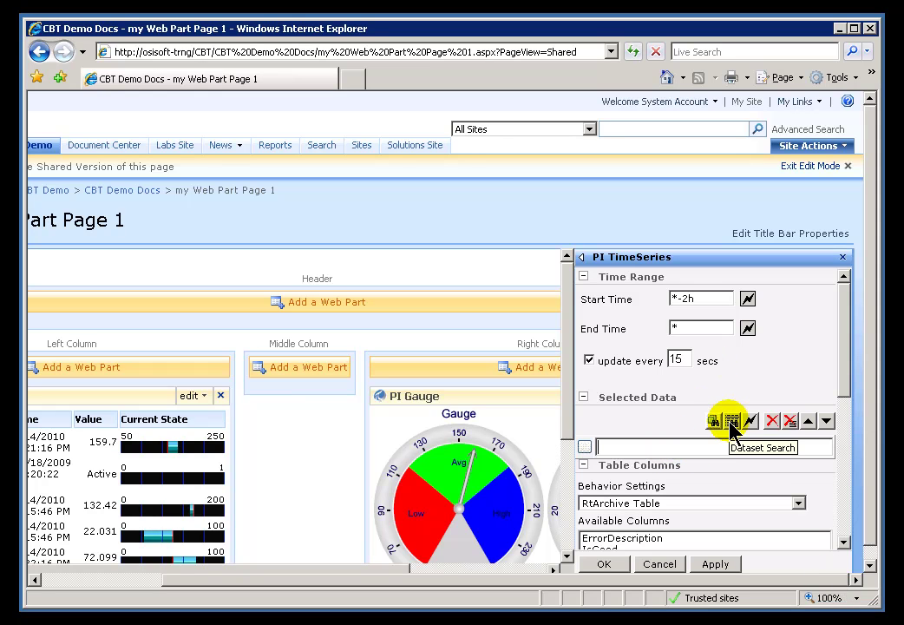
left_click(622, 449)
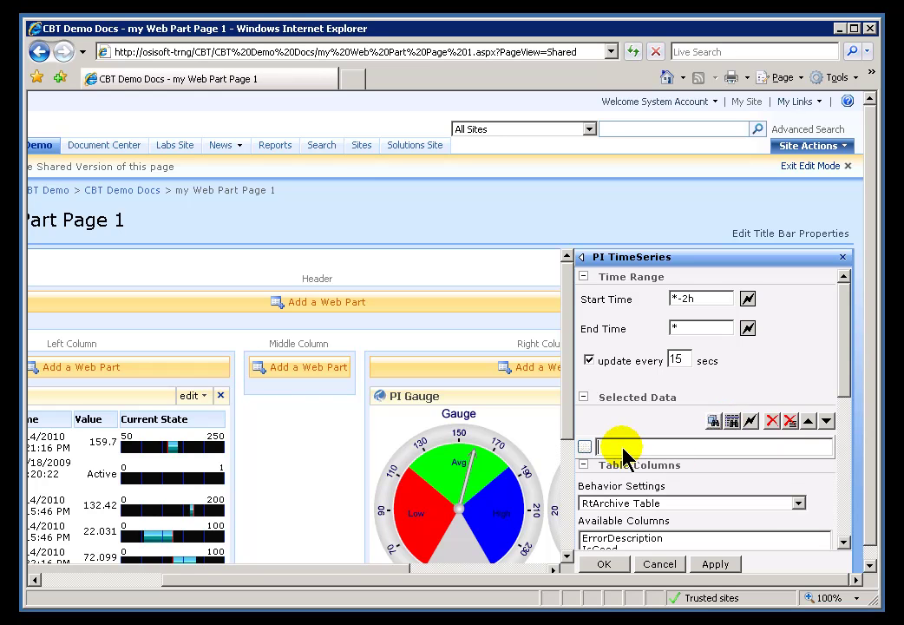
type("sinusoid")
key("Return")
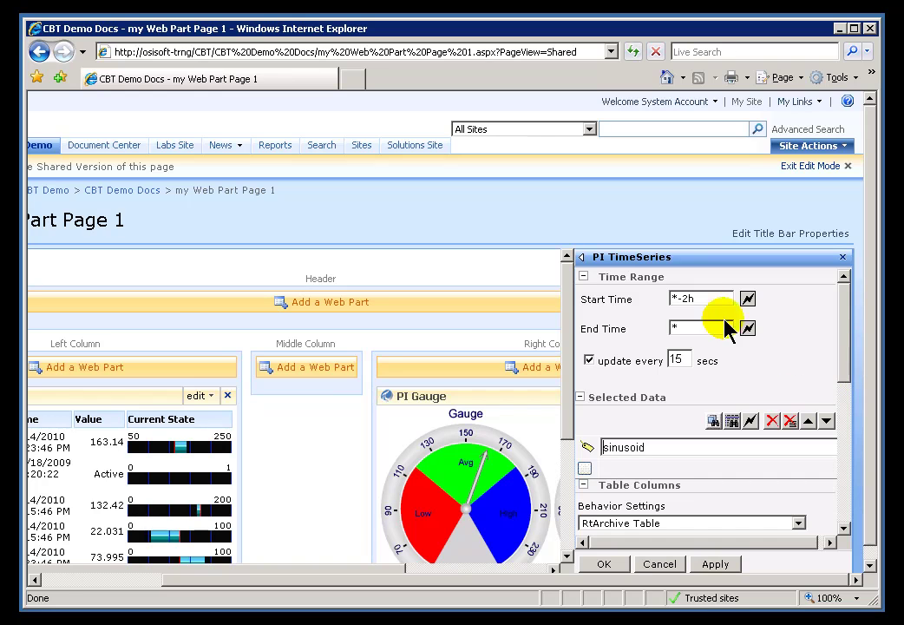
left_click(707, 299)
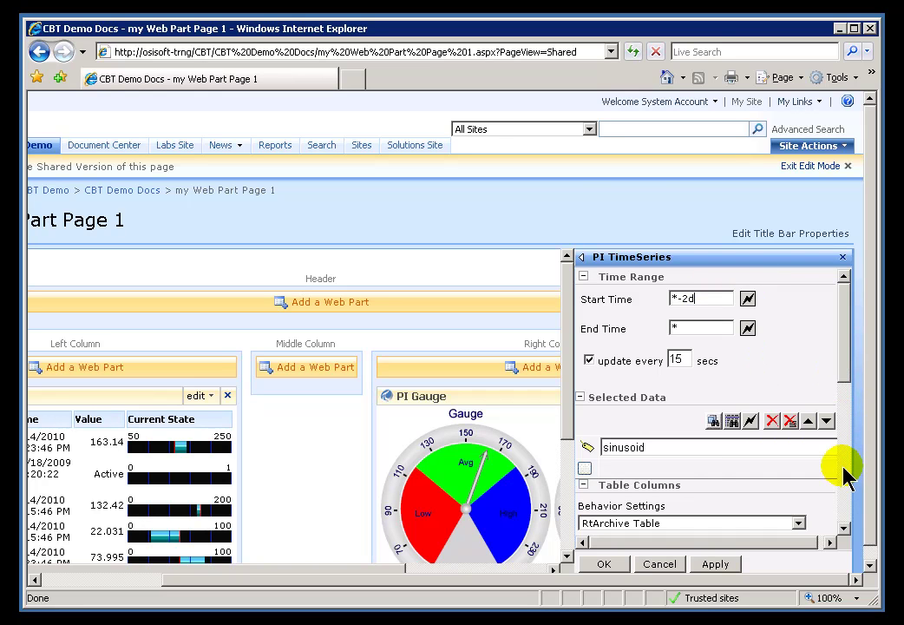
- Set the PI TimeSeries web part's Rows to Display to 15 and save its properties
left_click(843, 527)
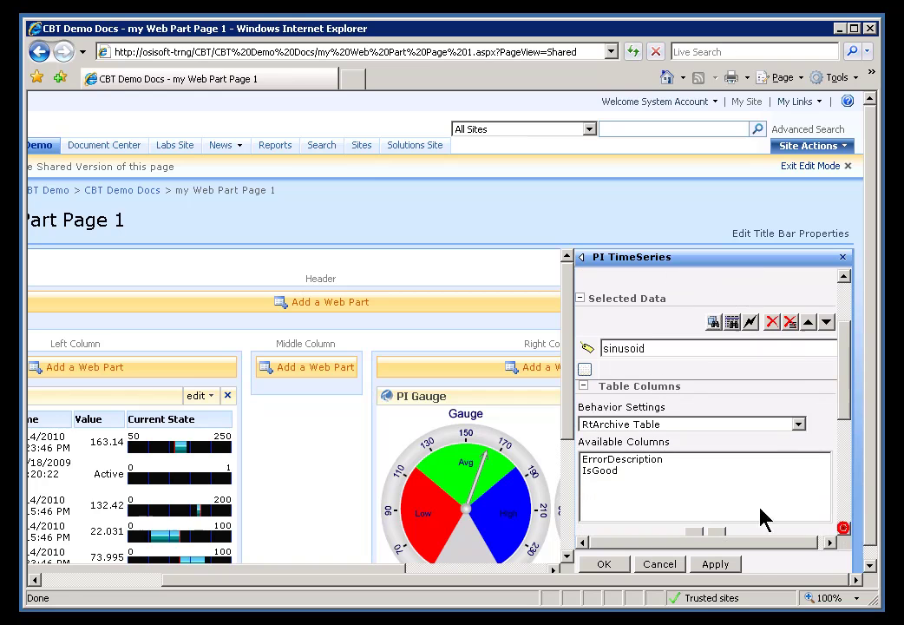
left_click(843, 530)
left_click(843, 531)
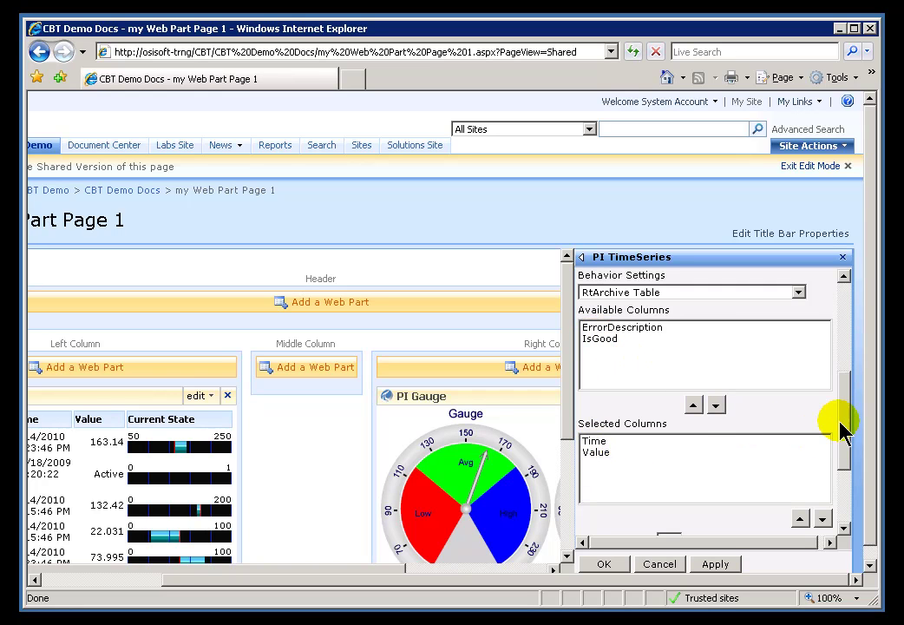
left_click_drag(846, 430, 843, 460)
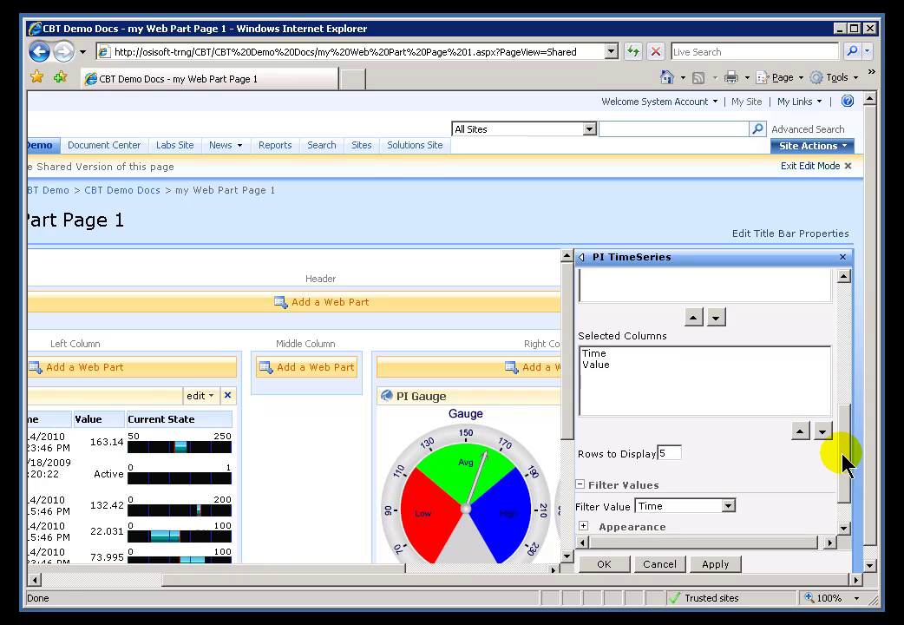
double_click(666, 453)
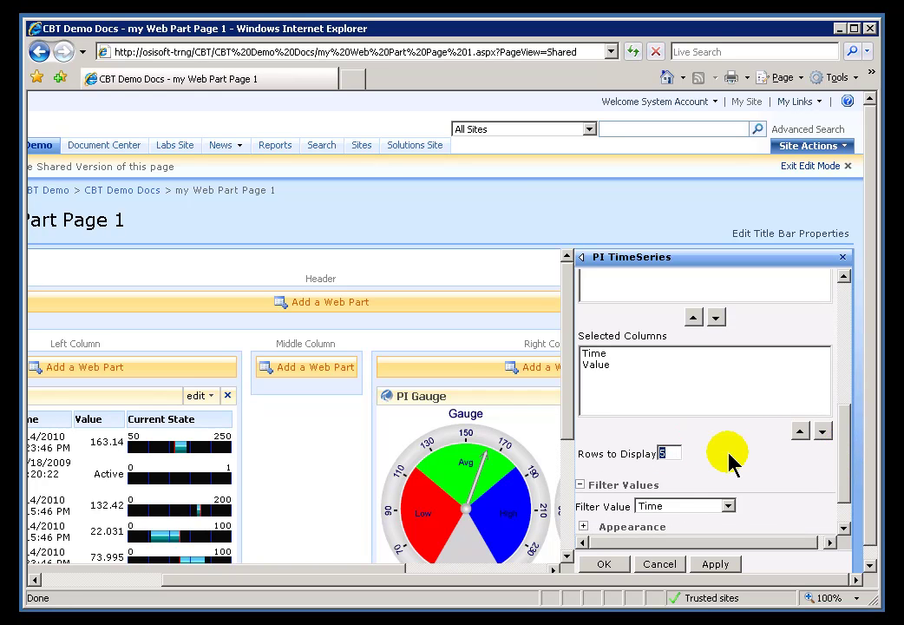
type("15")
left_click(844, 528)
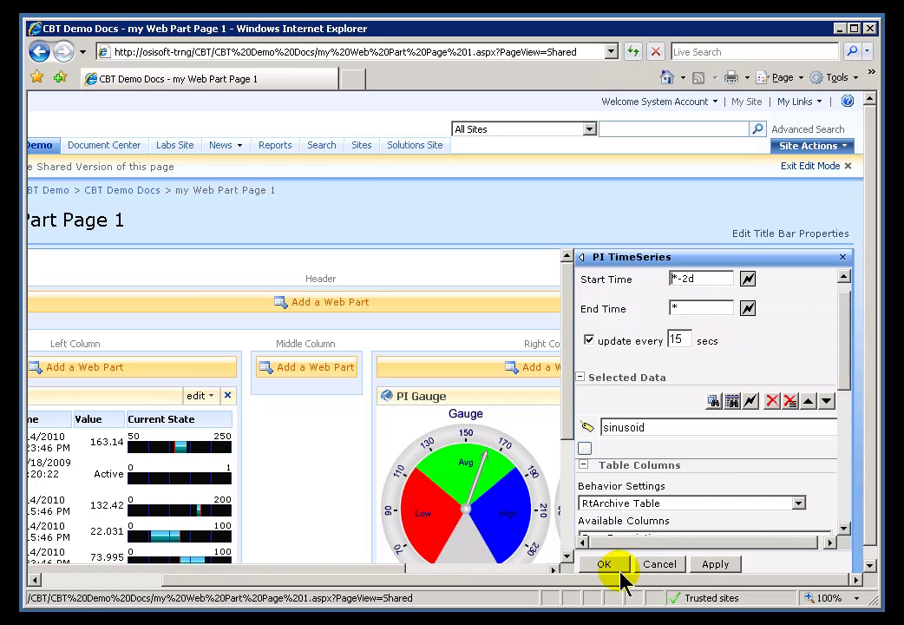
left_click(604, 564)
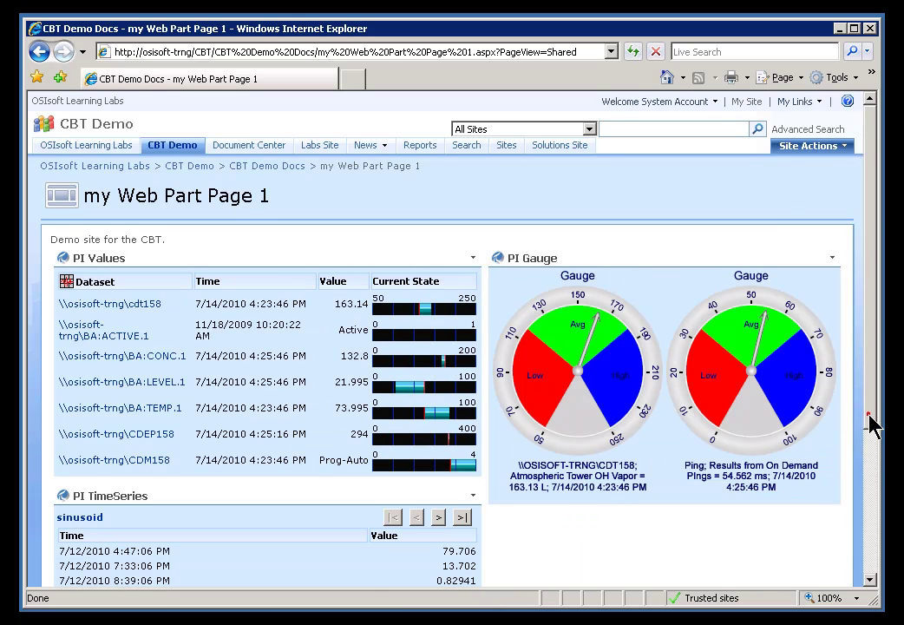
- Page forward and back through the sinusoid rows in the PI TimeSeries table
left_click_drag(870, 423, 861, 574)
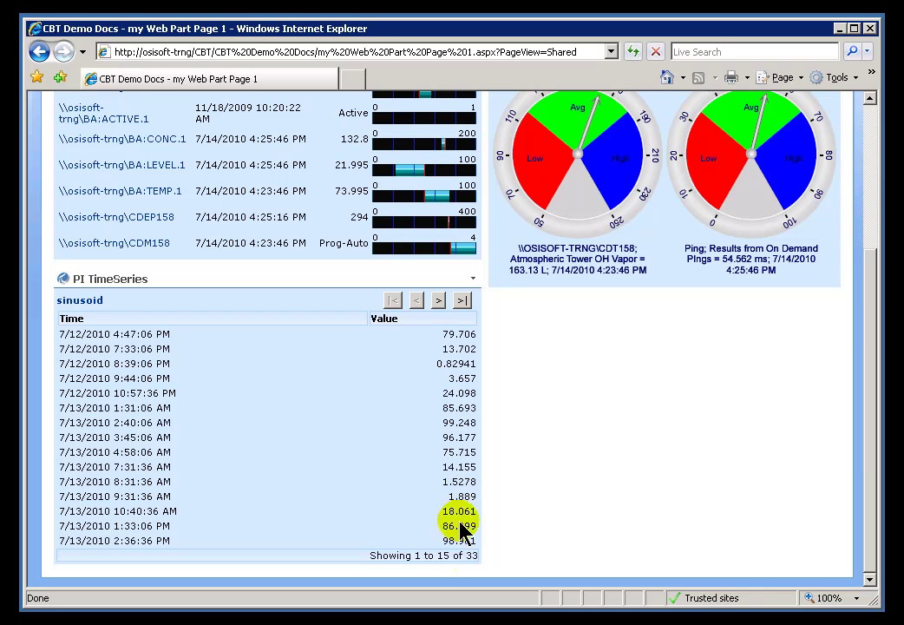
left_click(439, 300)
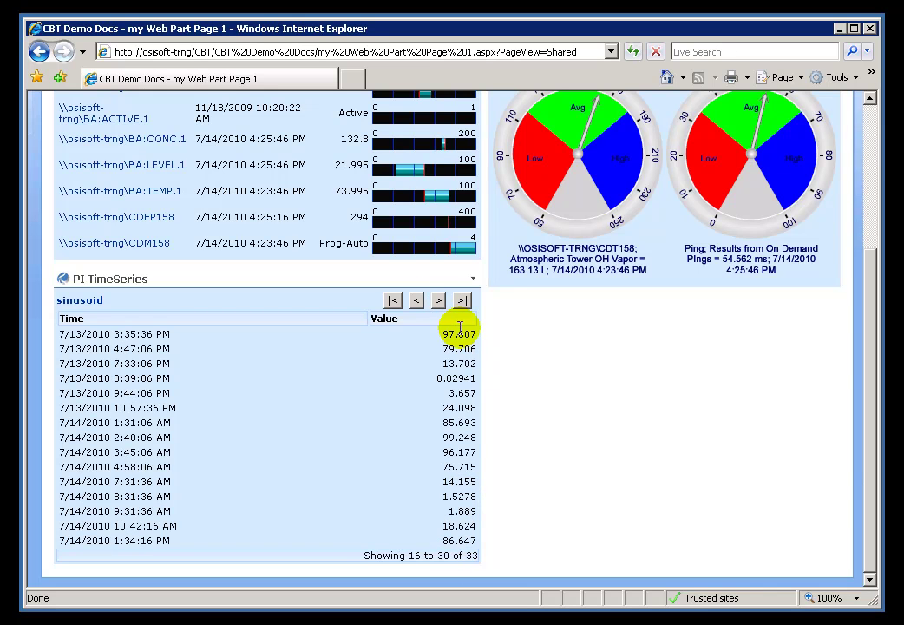
left_click(416, 300)
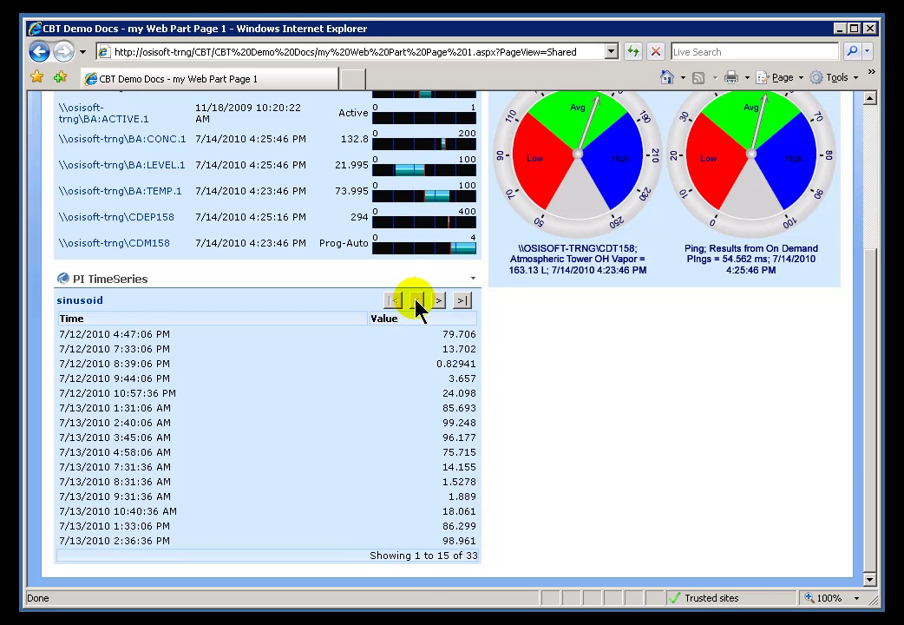
- Export the PI TimeSeries data to Excel using the Open option and look through the exported rows
left_click(473, 280)
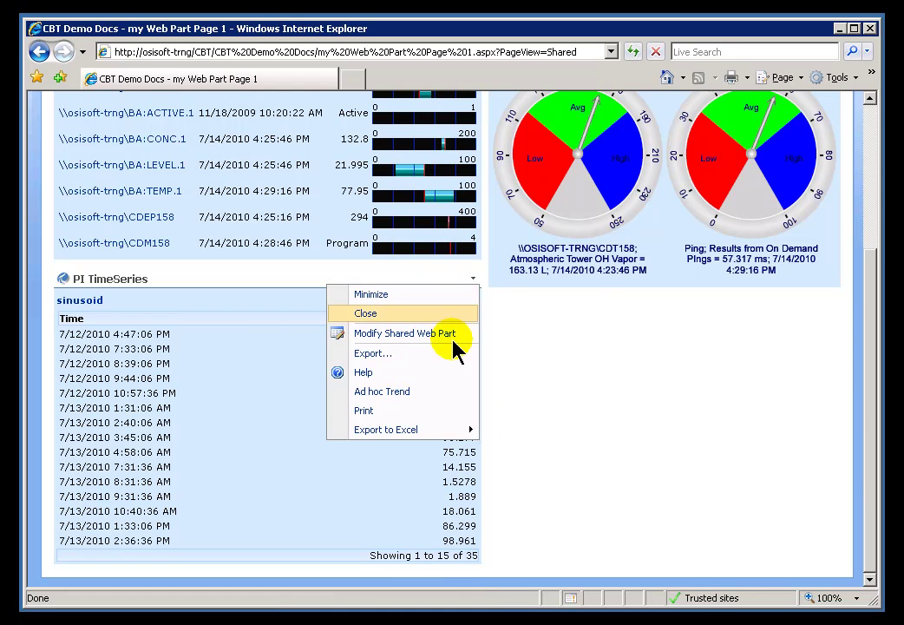
mouse_move(416, 438)
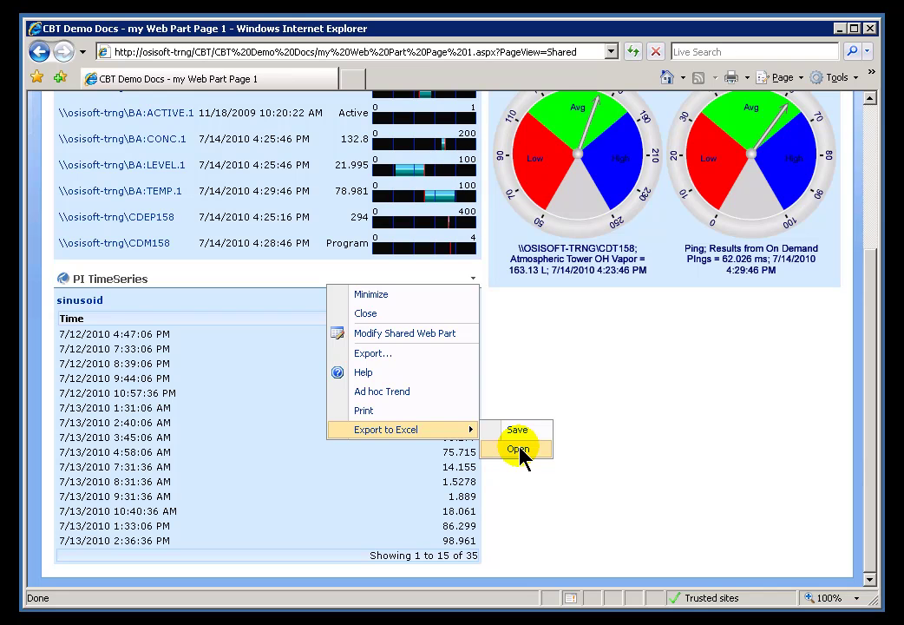
left_click(519, 449)
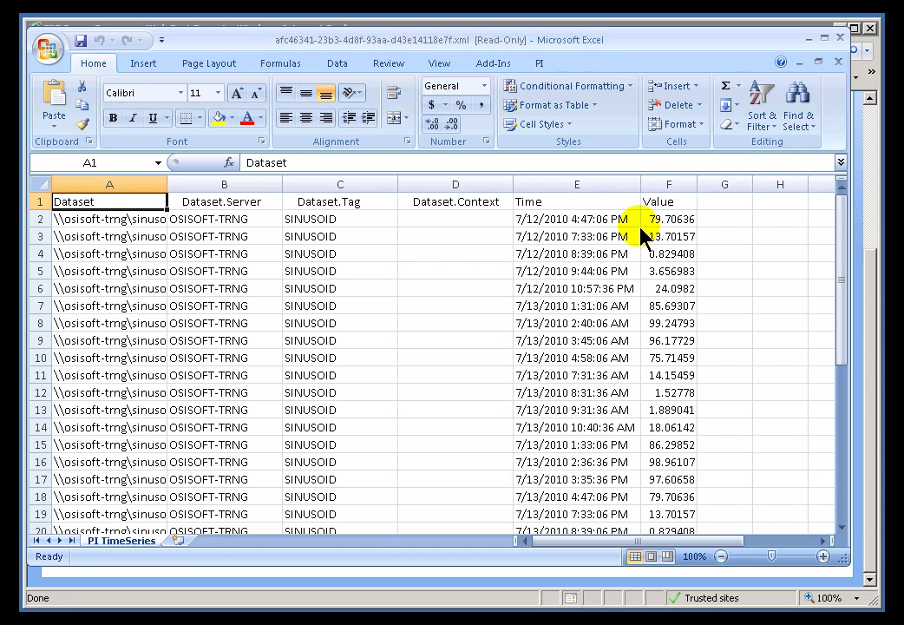
left_click(844, 448)
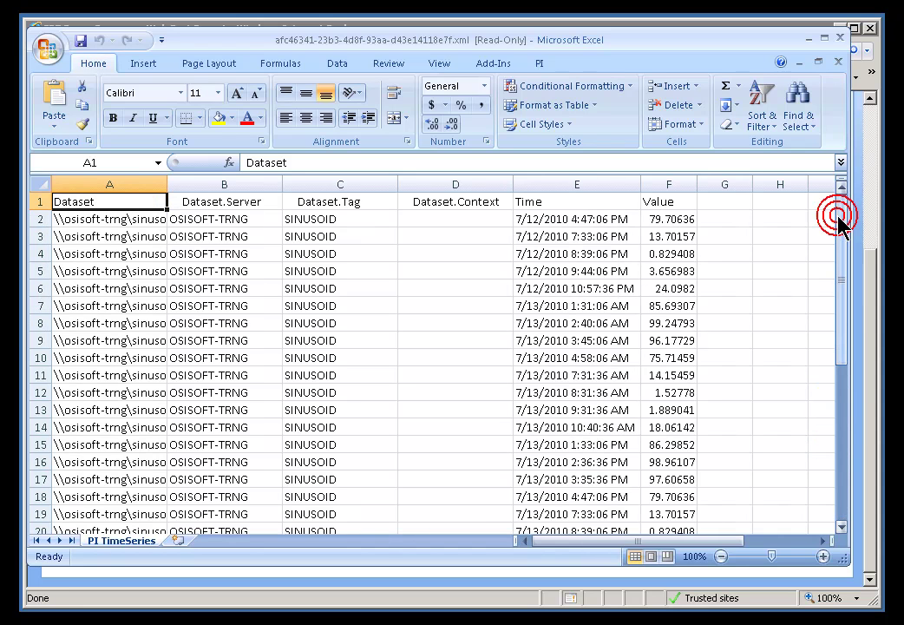